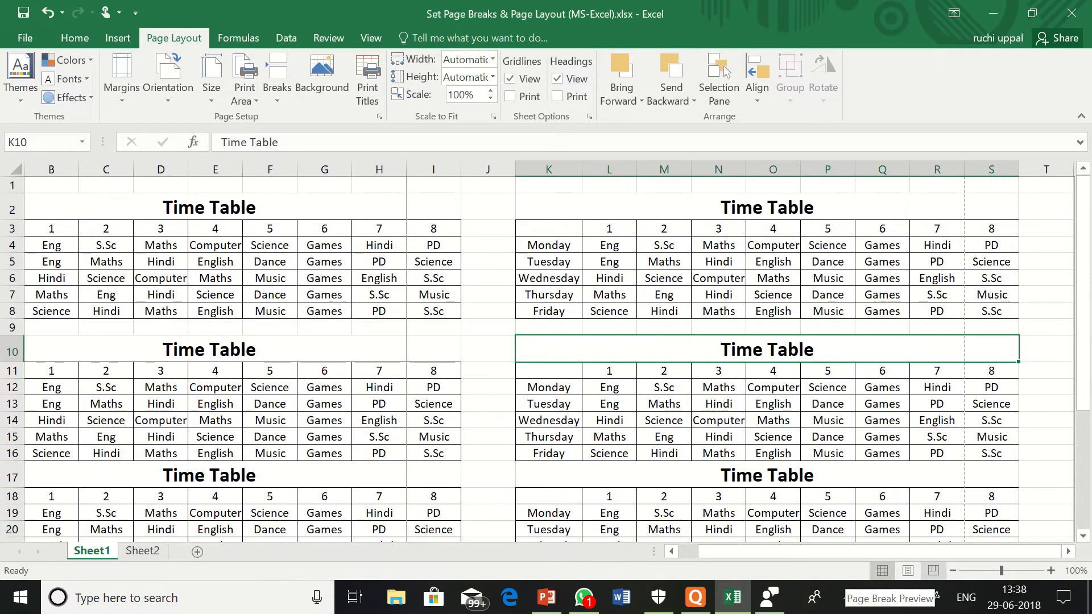
Step: Switch to Page Break Preview and try page 1's right break at columns I and J, ending between H and I
{"action": "left_click", "coordinate": [933, 571]}
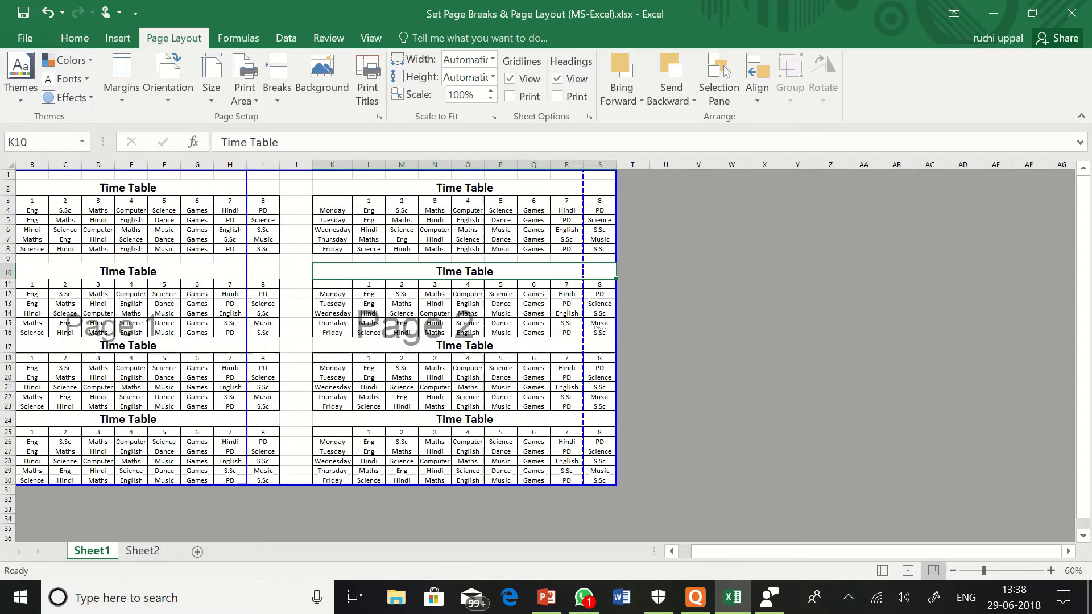
{"action": "left_click_drag", "start_coordinate": [246, 261], "coordinate": [280, 261]}
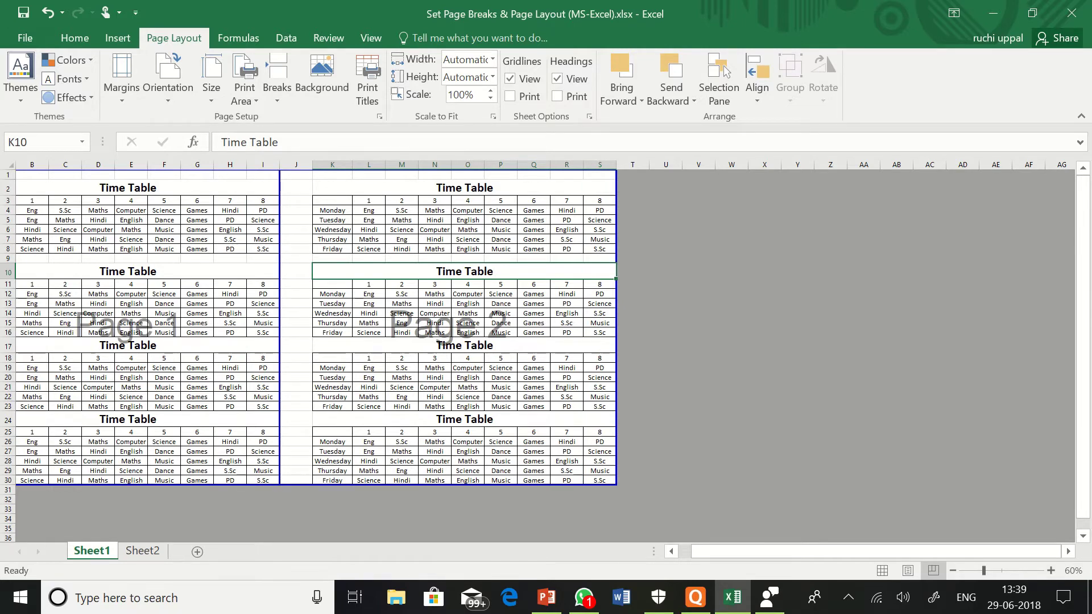
{"action": "left_click_drag", "start_coordinate": [280, 262], "coordinate": [312, 261]}
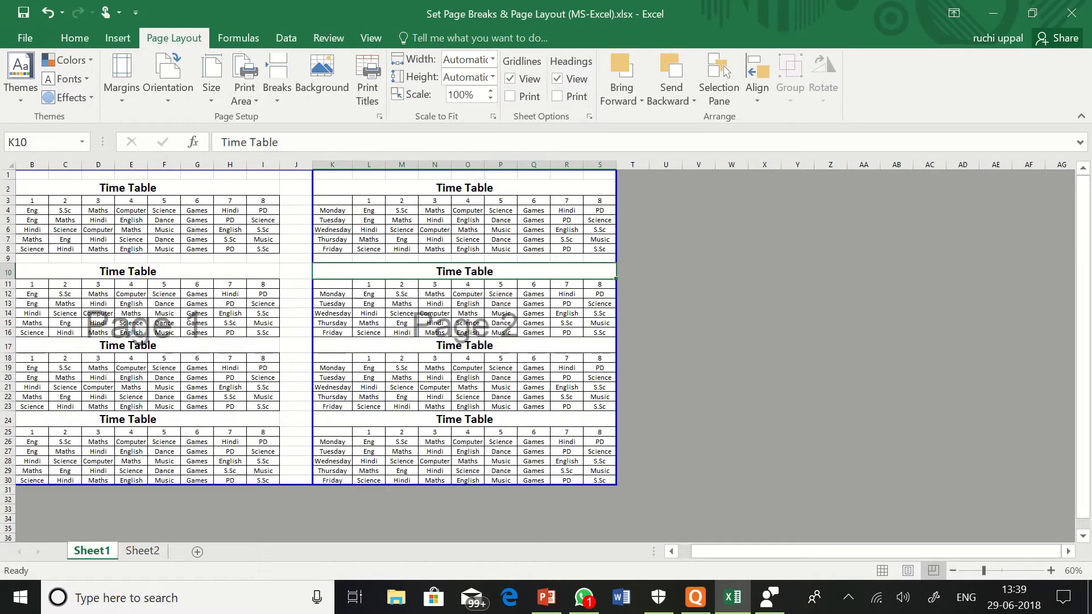
{"action": "left_click_drag", "start_coordinate": [313, 262], "coordinate": [247, 262]}
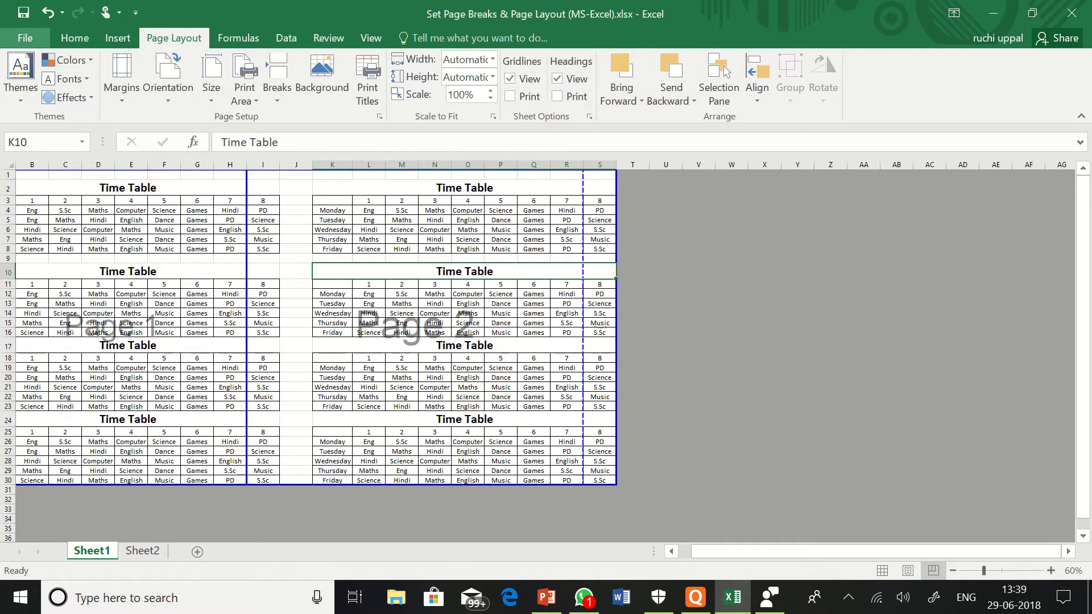
{"action": "left_click", "coordinate": [25, 38]}
{"action": "left_click", "coordinate": [25, 206]}
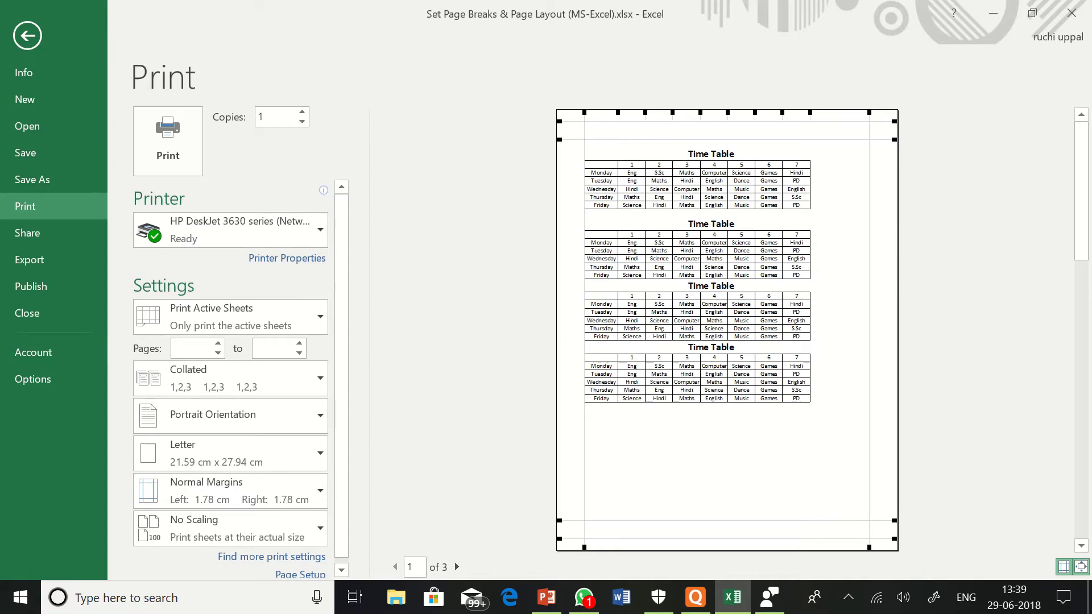
{"action": "left_click", "coordinate": [457, 567]}
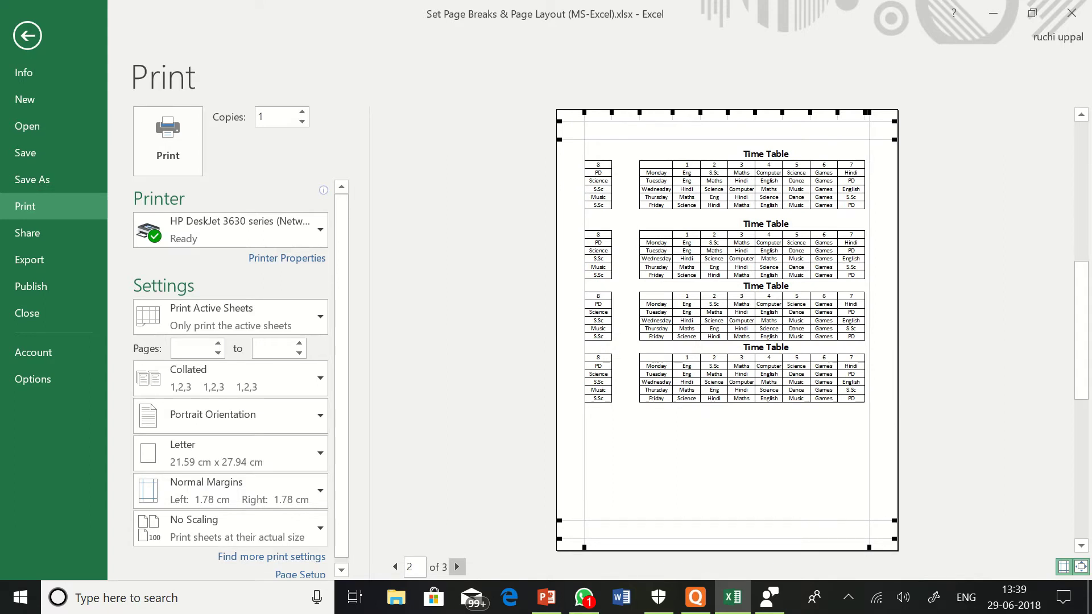
{"action": "left_click", "coordinate": [457, 567]}
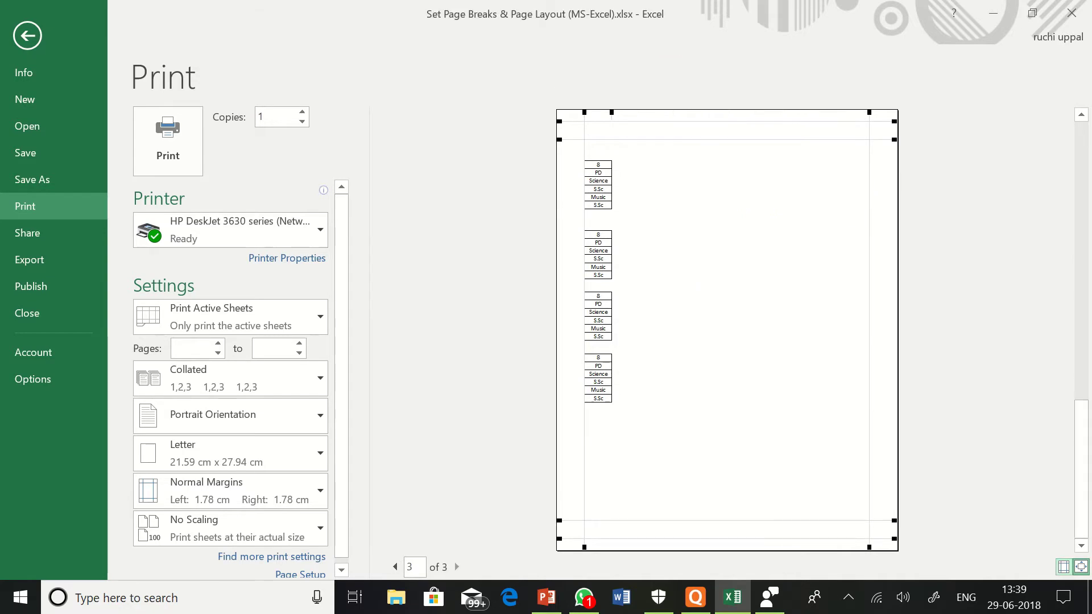
{"action": "left_click", "coordinate": [28, 35]}
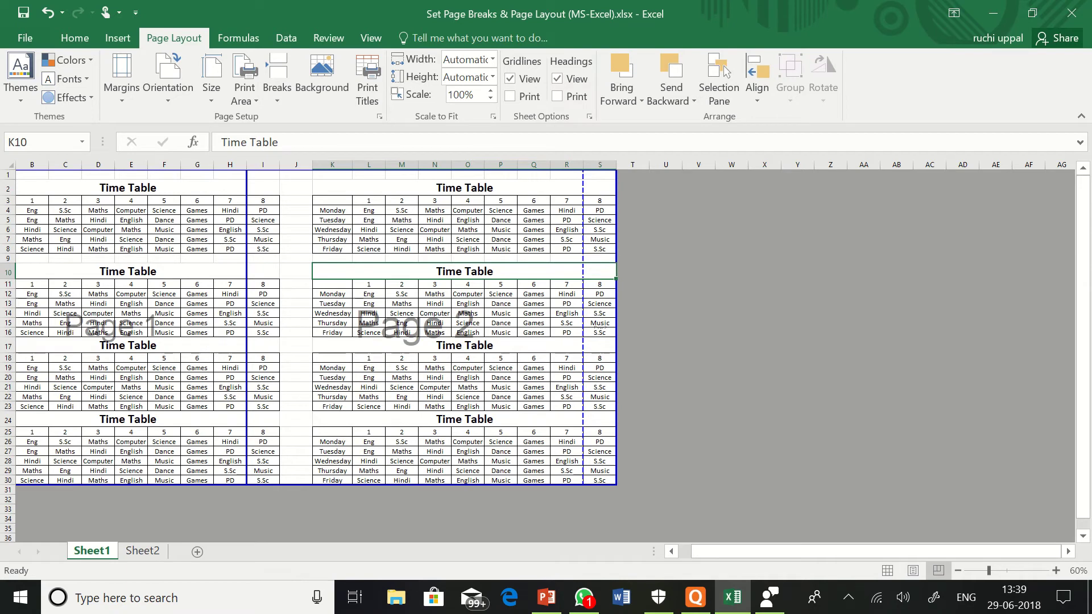
Step: Move page 1's right break to include column I and preview the printed pages
{"action": "left_click_drag", "start_coordinate": [246, 327], "coordinate": [280, 327]}
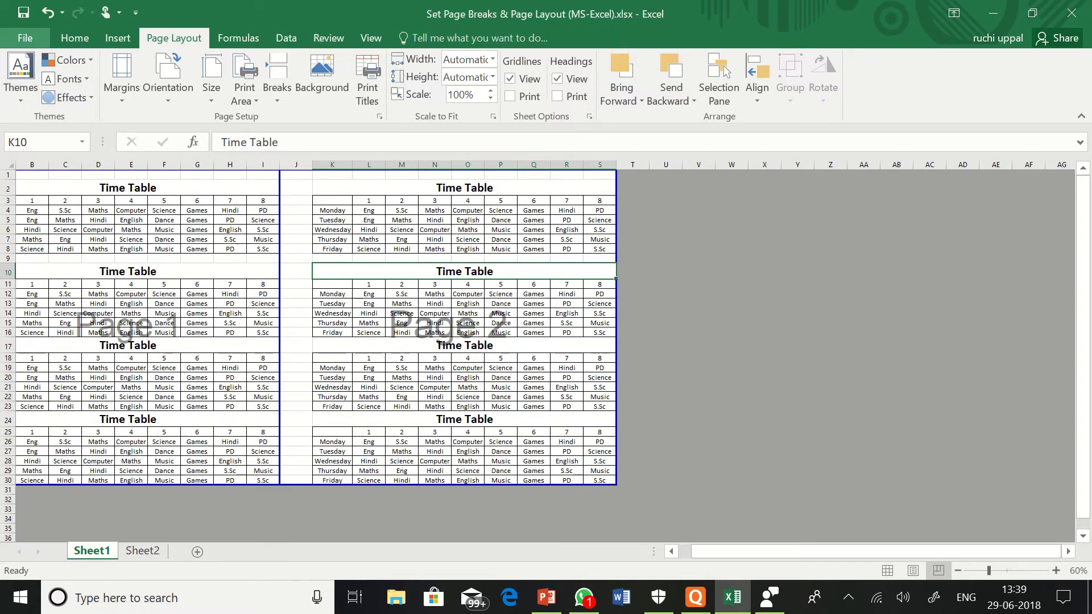
{"action": "left_click", "coordinate": [25, 37]}
{"action": "left_click", "coordinate": [25, 206]}
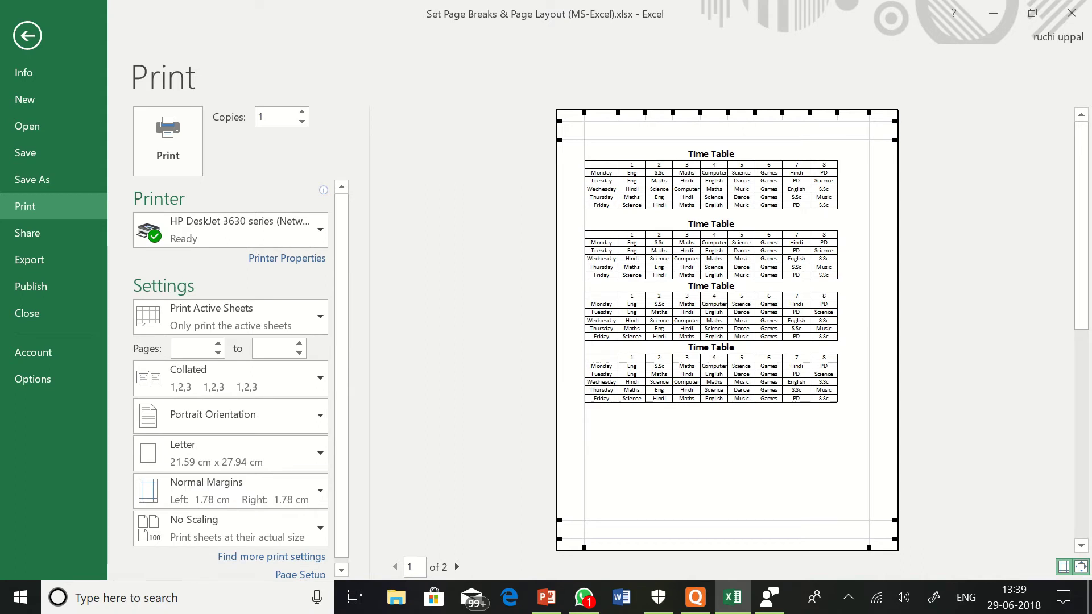
Step: Set the left margin to 1.25 cm so the sheet fits on two pages, then return to the sheet
{"action": "left_click_drag", "start_coordinate": [584, 112], "coordinate": [592, 112]}
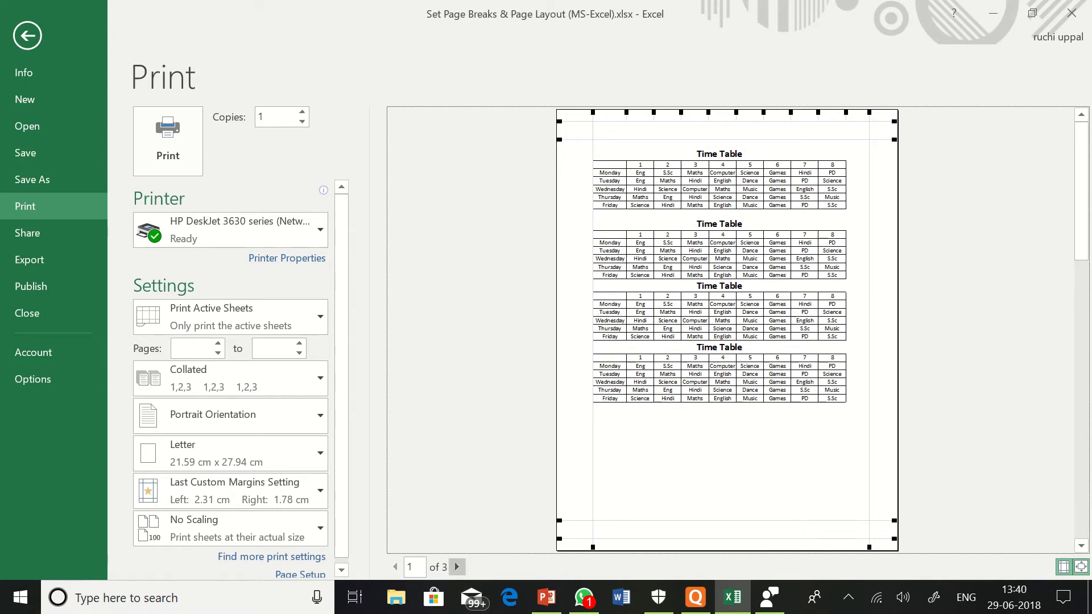
{"action": "left_click", "coordinate": [457, 567]}
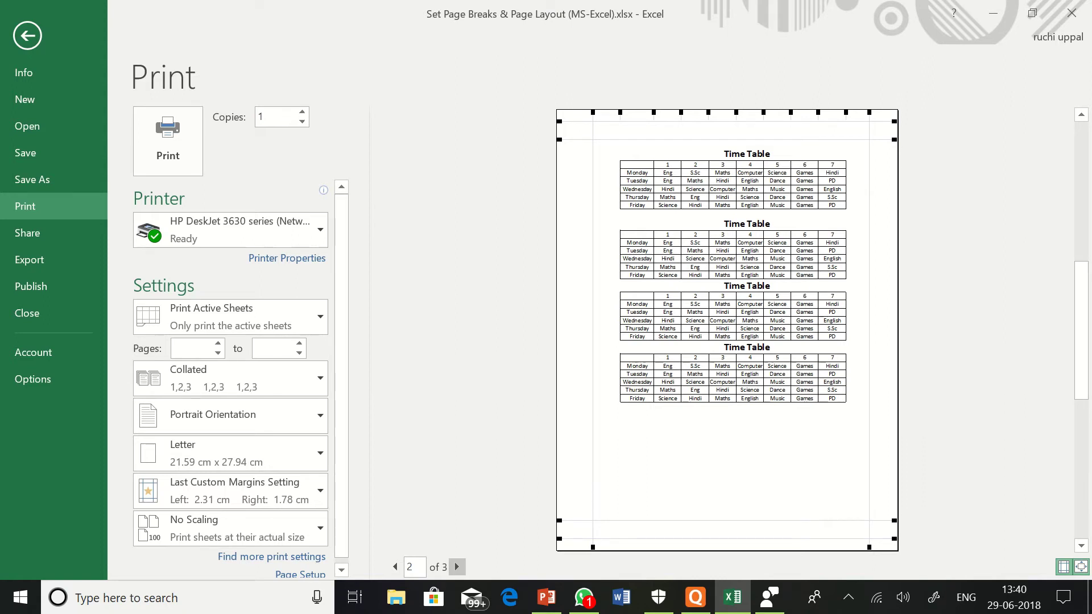
{"action": "left_click_drag", "start_coordinate": [592, 112], "coordinate": [575, 112]}
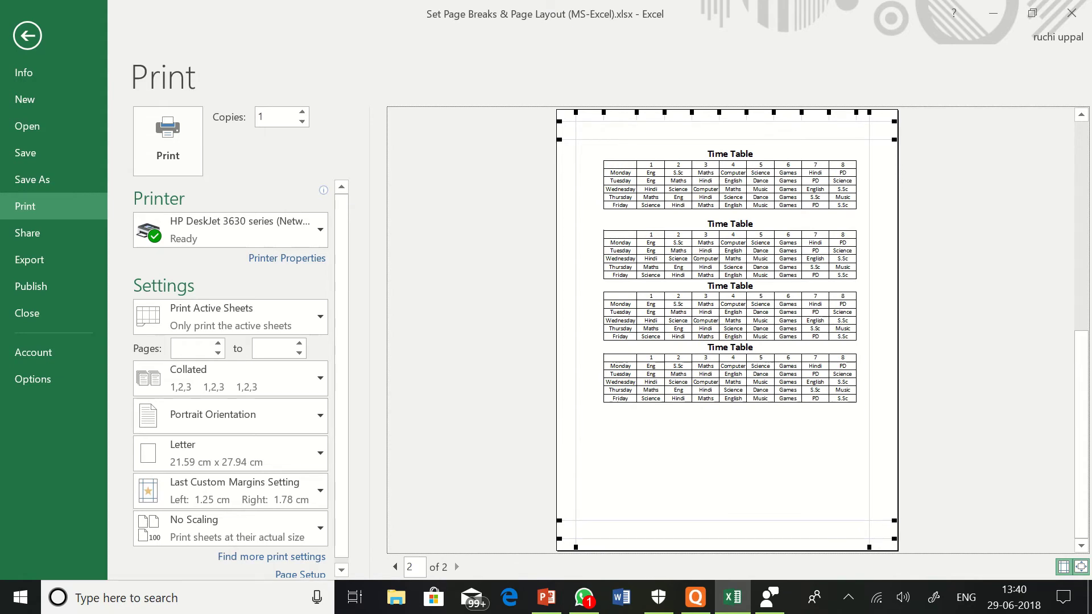
{"action": "key", "text": "Escape"}
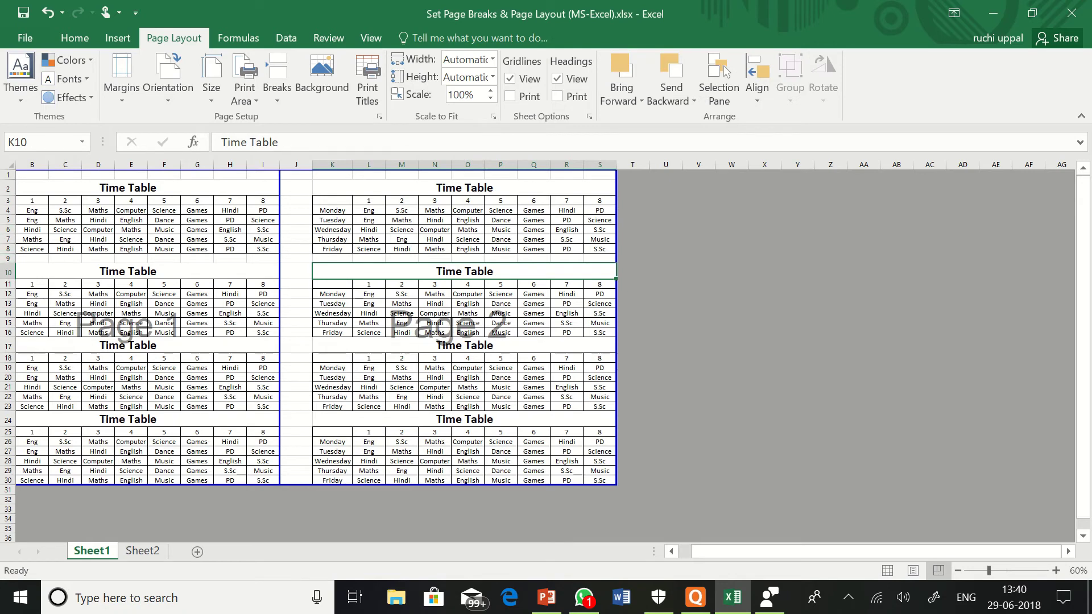
Step: Insert a horizontal page break above row 9
{"action": "left_click", "coordinate": [8, 259]}
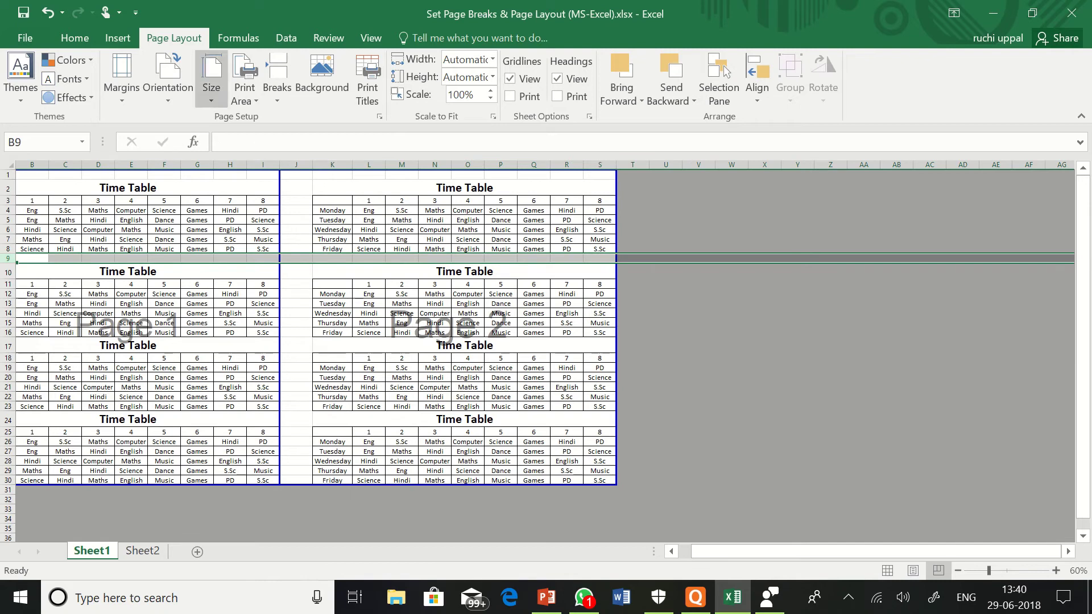
{"action": "left_click", "coordinate": [244, 91]}
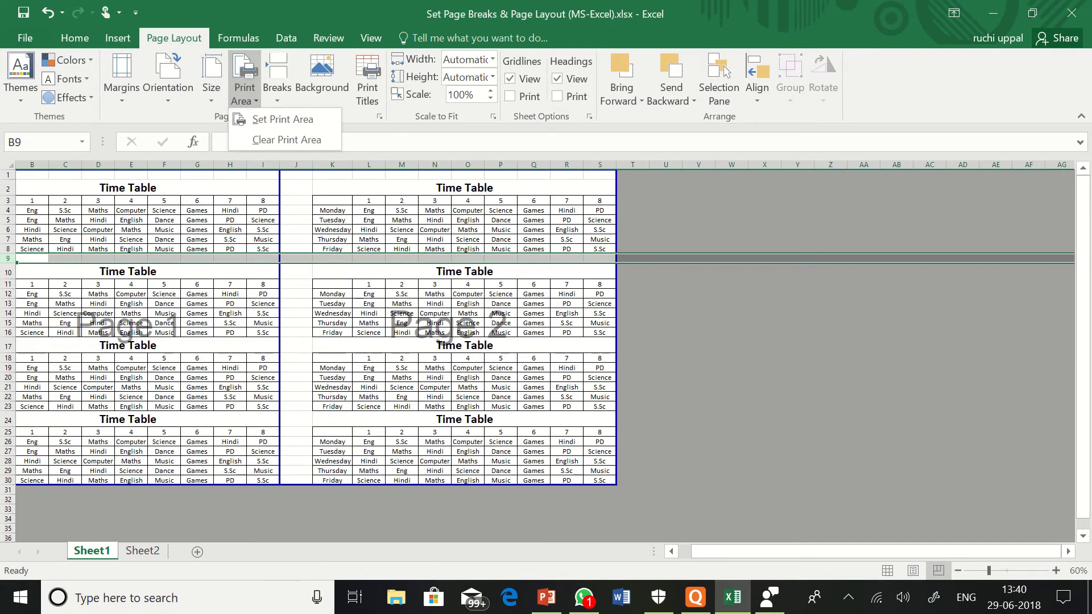
{"action": "left_click", "coordinate": [277, 88]}
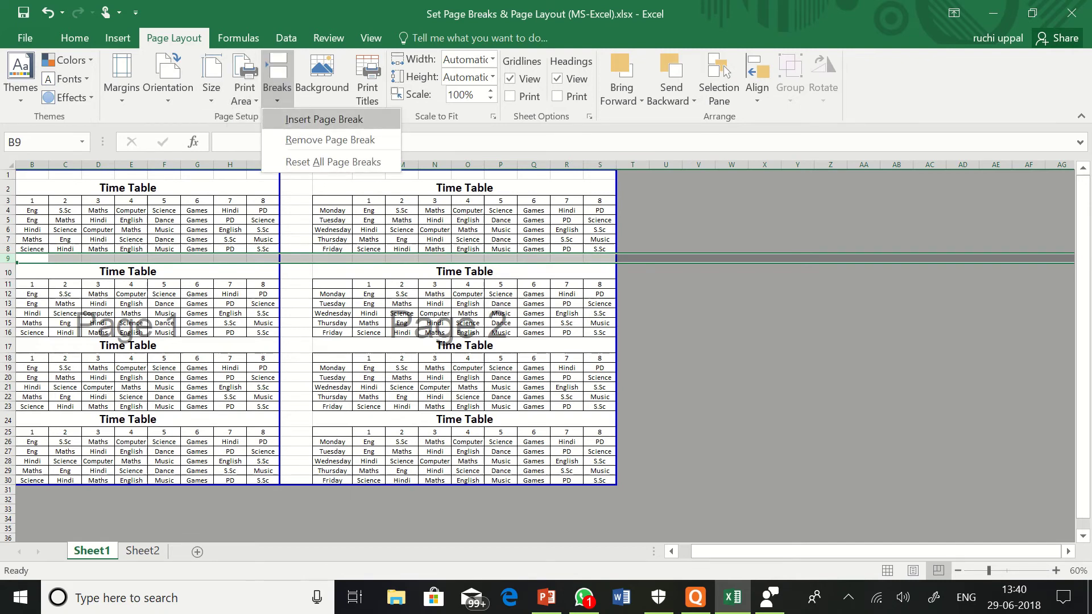
{"action": "left_click", "coordinate": [324, 119]}
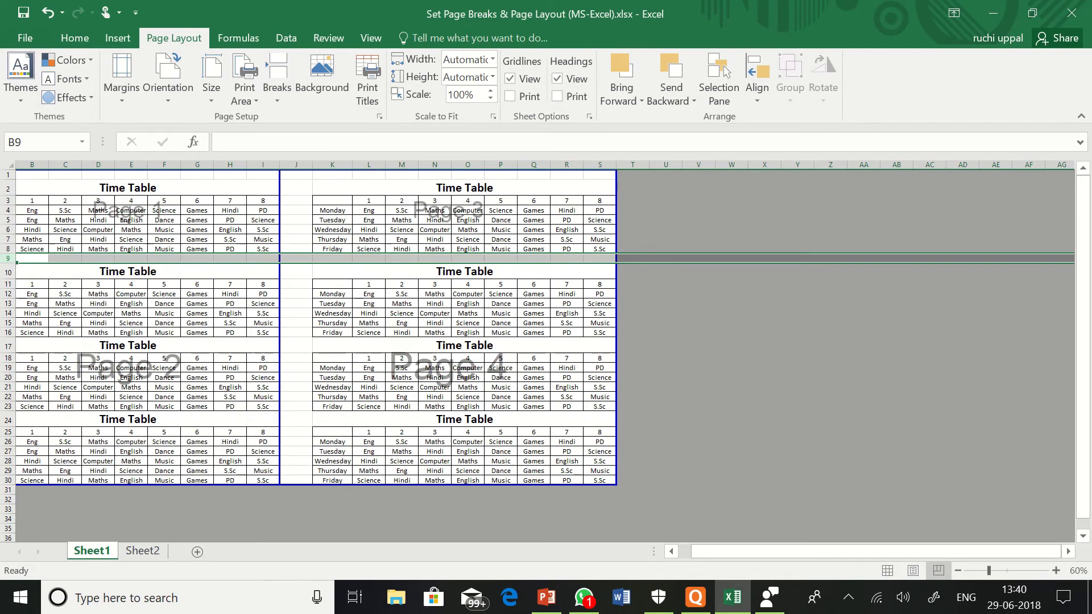
{"action": "left_click", "coordinate": [295, 313]}
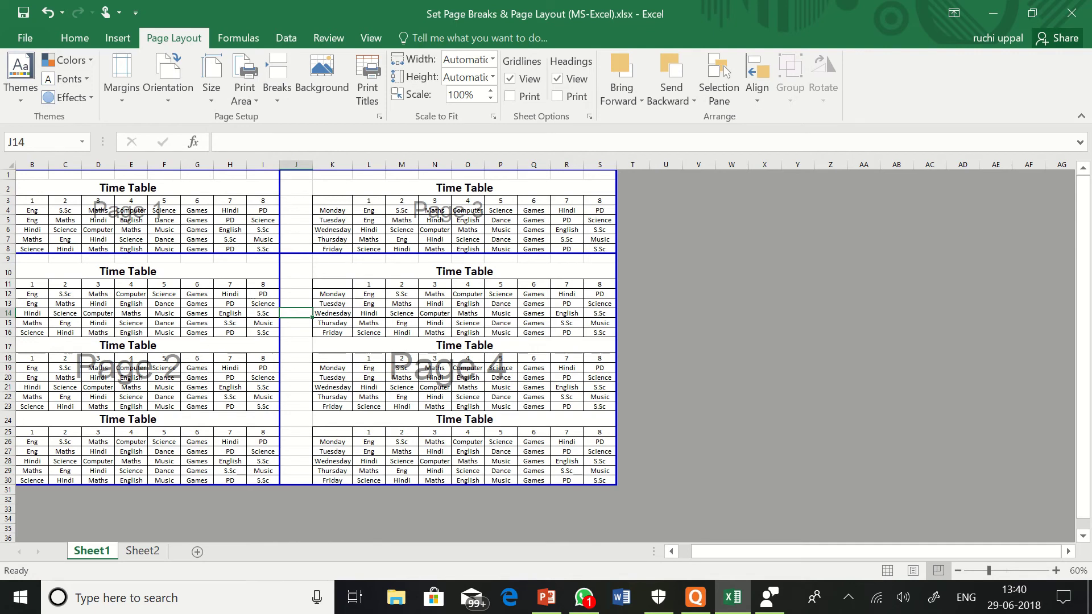
Step: Insert a vertical page break before column L, splitting the Time Table into six pages
{"action": "left_click", "coordinate": [369, 165]}
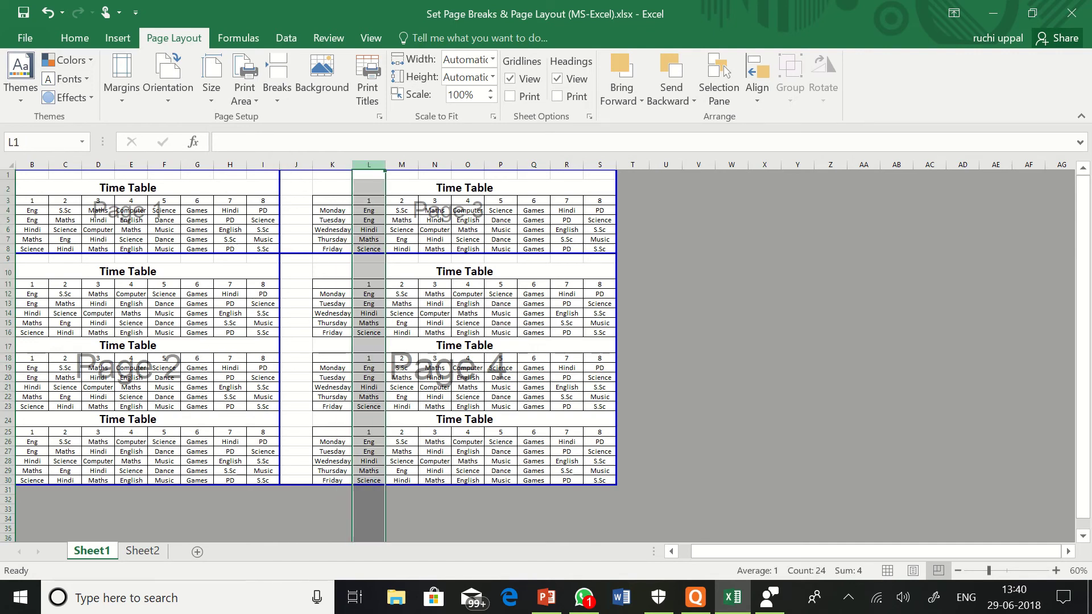
{"action": "left_click", "coordinate": [277, 79]}
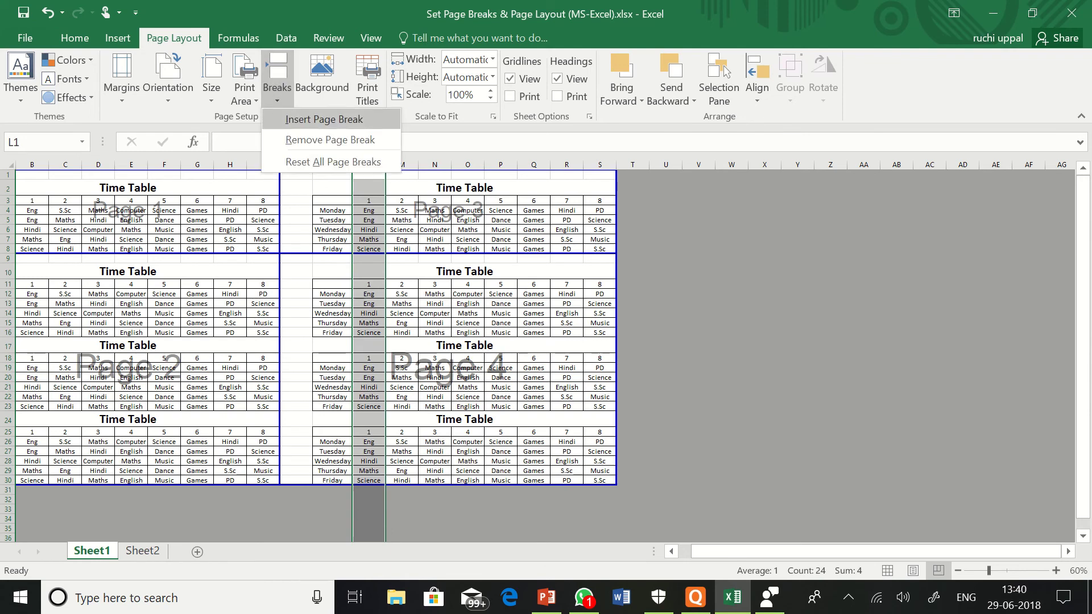
{"action": "left_click", "coordinate": [328, 122]}
{"action": "left_click", "coordinate": [296, 284]}
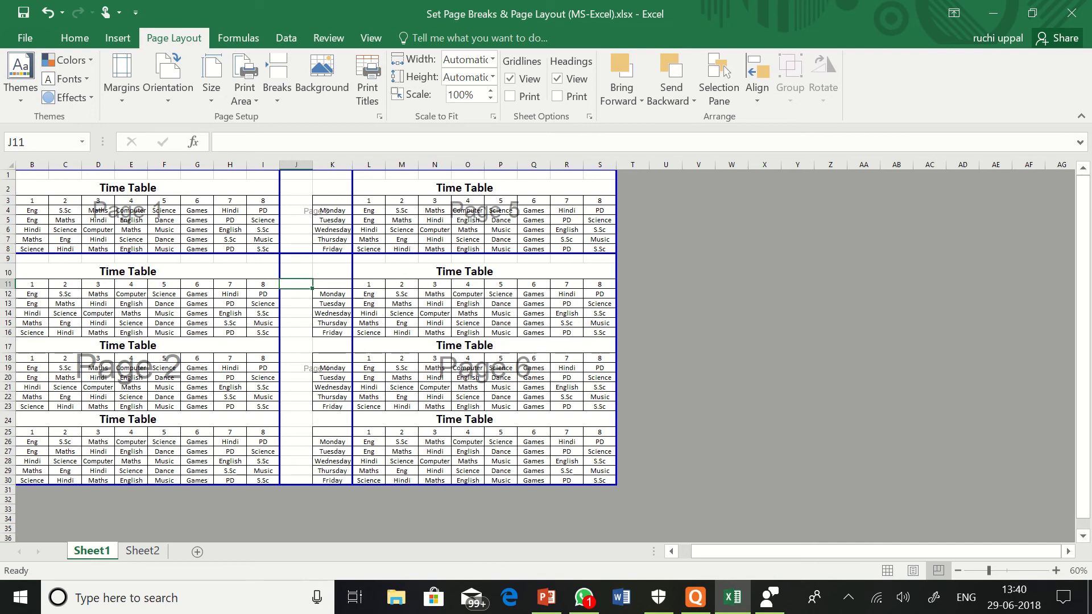
{"action": "left_click", "coordinate": [8, 259]}
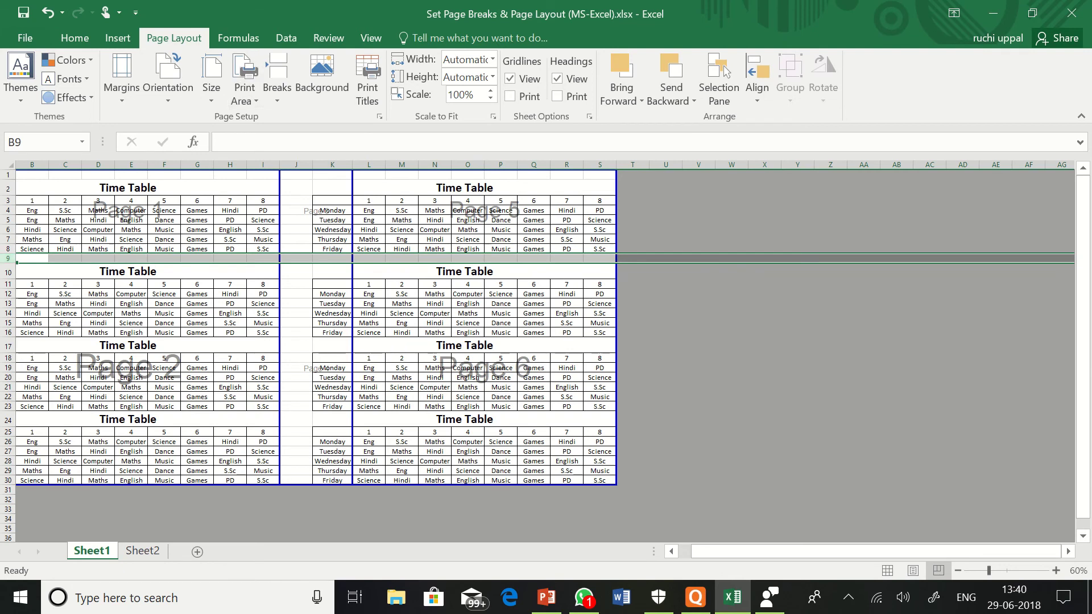
Step: Remove the page break above row 9
{"action": "left_click", "coordinate": [277, 79]}
{"action": "left_click", "coordinate": [319, 139]}
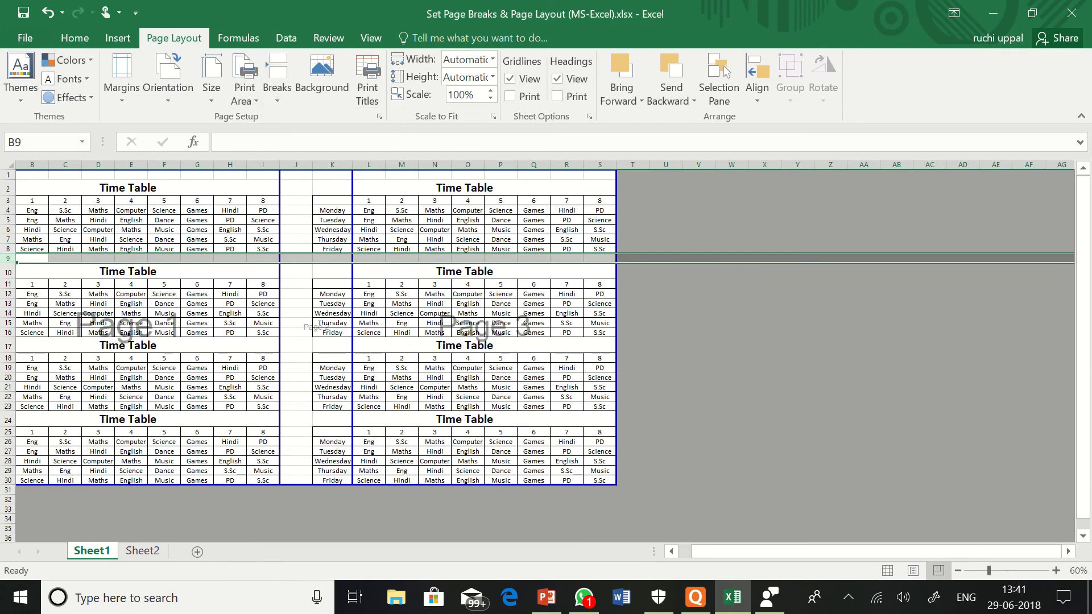
{"action": "left_click_drag", "start_coordinate": [295, 285], "coordinate": [296, 294]}
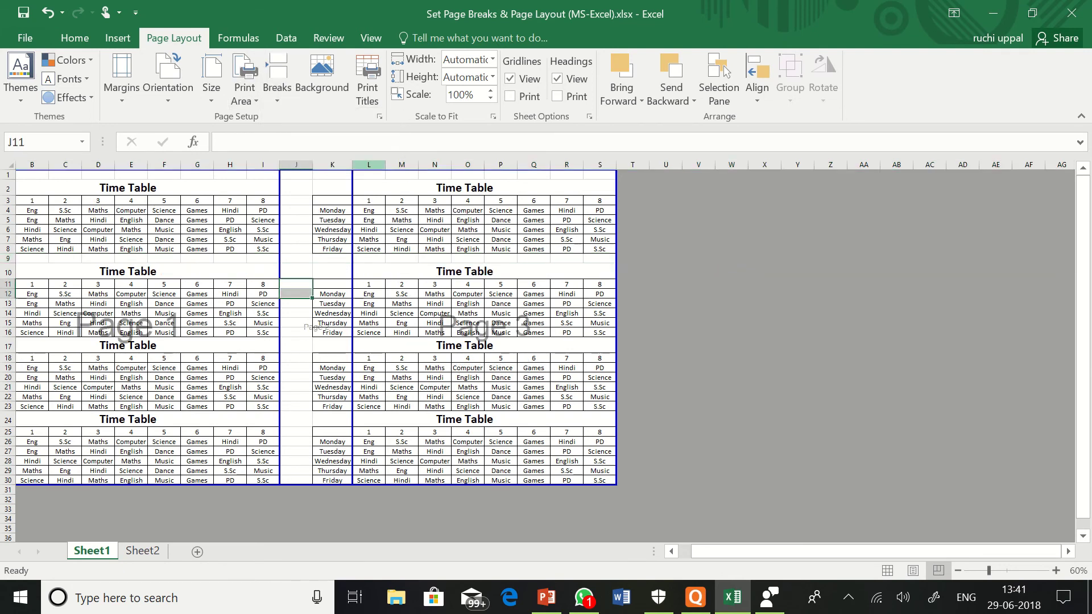
Step: Remove the page break before column L, leaving two print pages
{"action": "left_click", "coordinate": [368, 165]}
{"action": "left_click", "coordinate": [277, 80]}
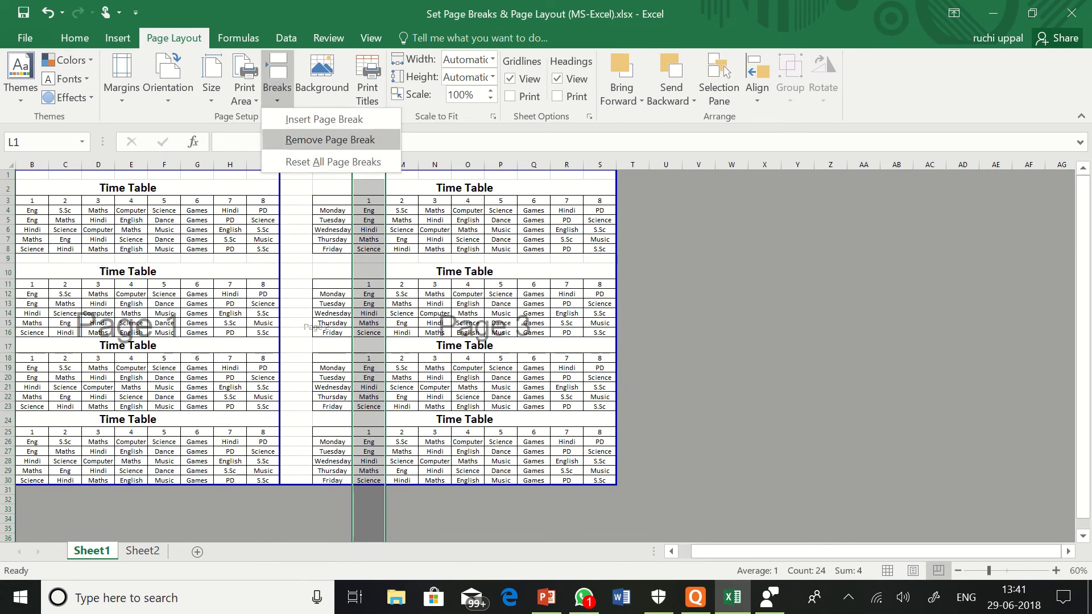
{"action": "left_click", "coordinate": [330, 139]}
{"action": "left_click", "coordinate": [333, 240]}
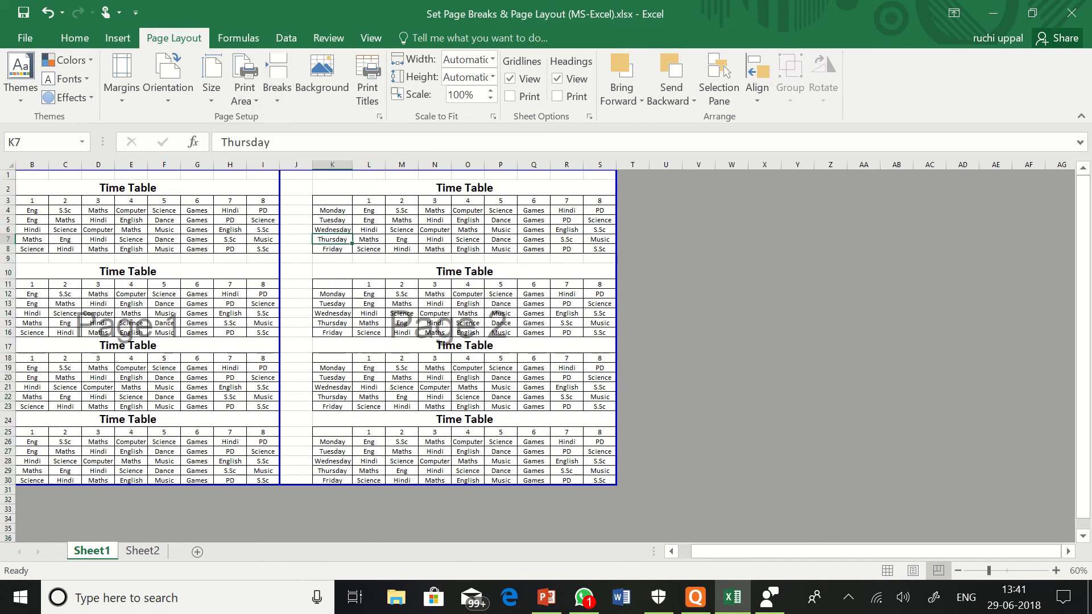